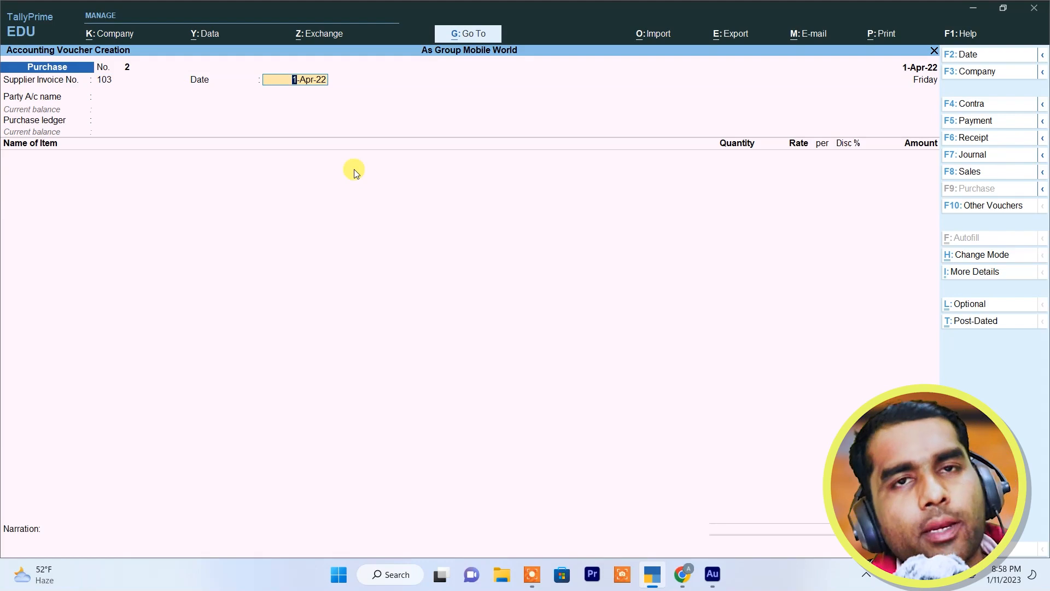
- Keep the 1-Apr-22 invoice date and select Mohan Telecom as the party account, leaving receipt details blank and party details at their defaults
key(Down)
key(Down)
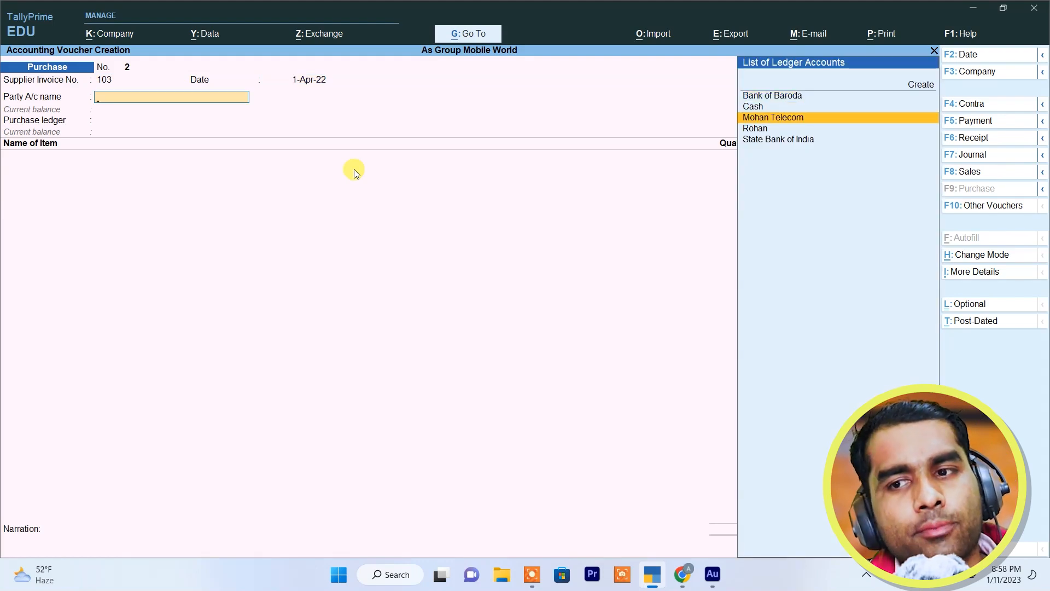
key(Return)
key(Return)
key(Return)
key(Return)
key(Return)
key(Return)
key(Return)
key(Return)
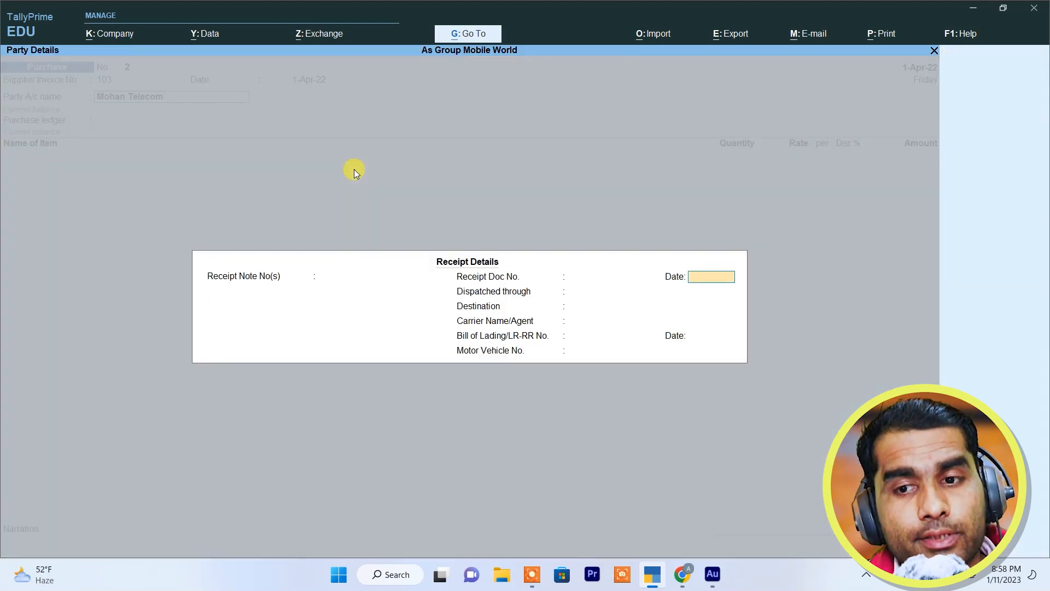
key(Return)
key(Return)
key(Return)
key(Return)
key(Return)
key(Return)
key(Return)
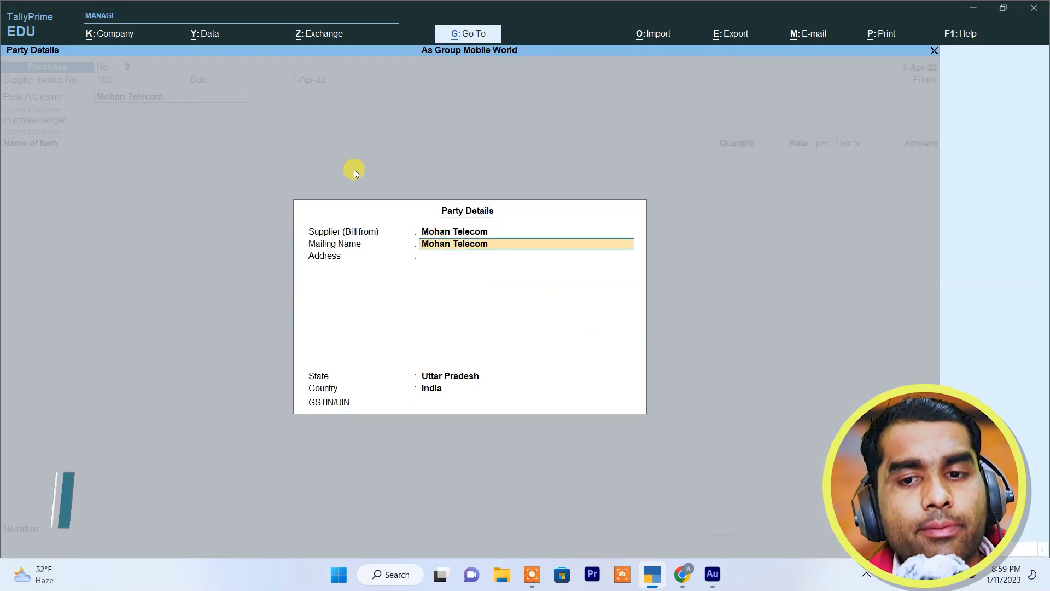
- Use the Purchase ledger, pick Samsung J2 as the item and try its allocation with order number Not Applicable
key(Return)
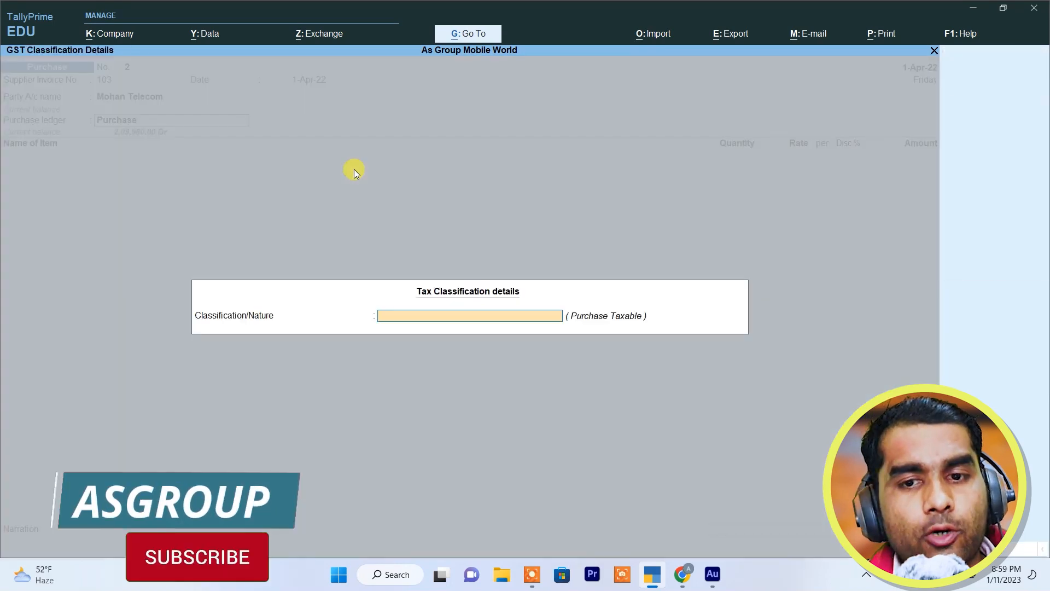
key(Return)
text(S)
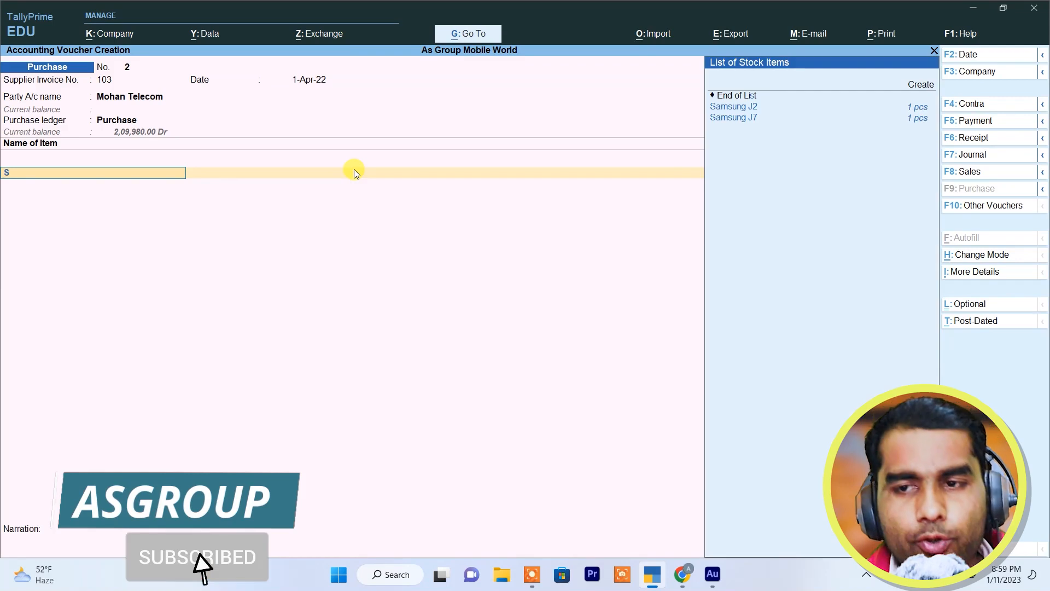
key(Return)
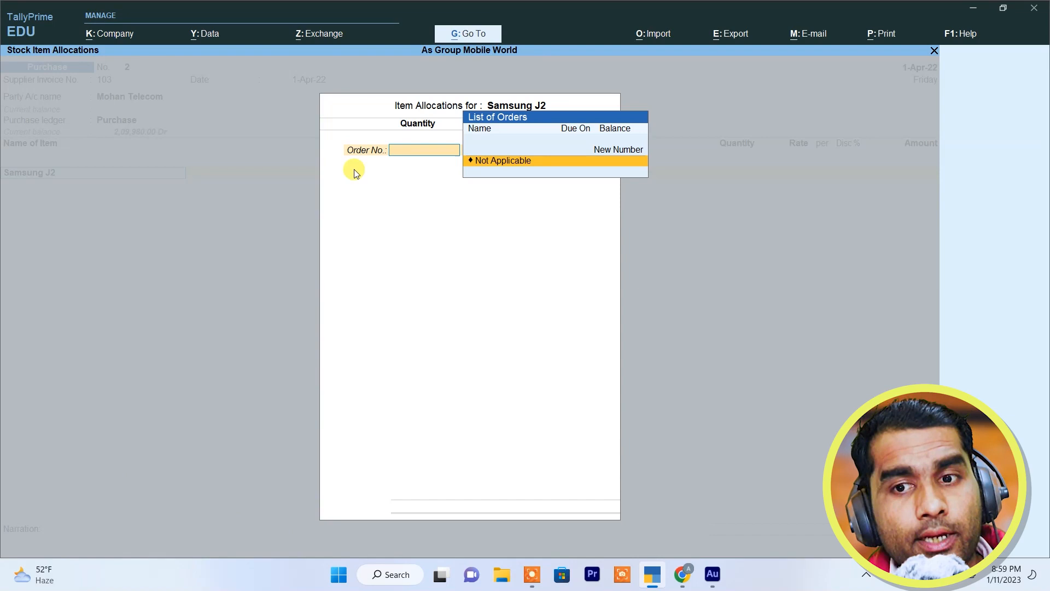
key(Return)
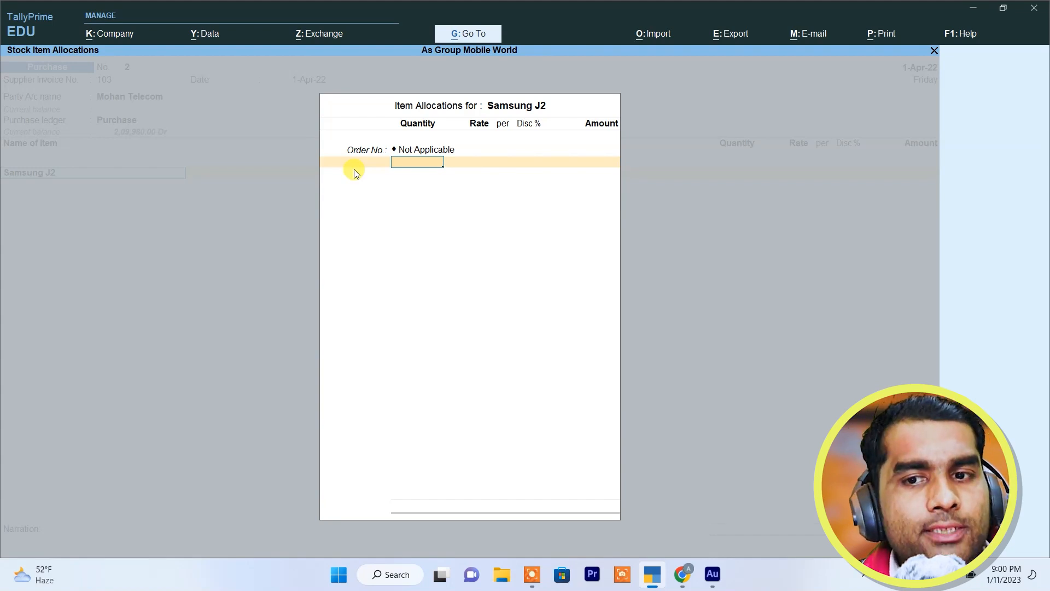
key(Escape)
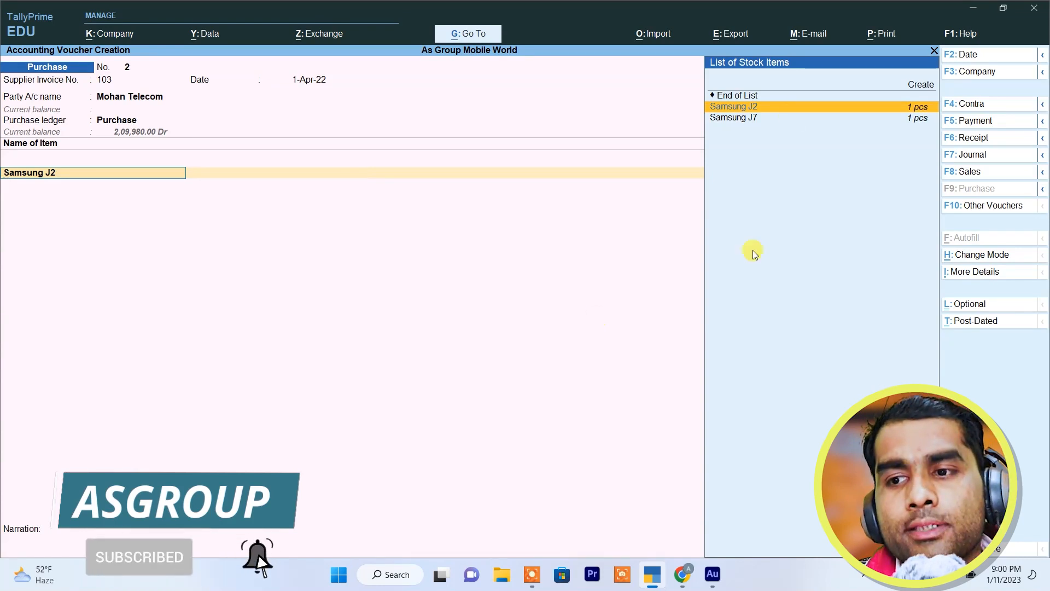
- Check the list of other voucher types for Purchase Order and abandon the unfinished purchase voucher
click(994, 211)
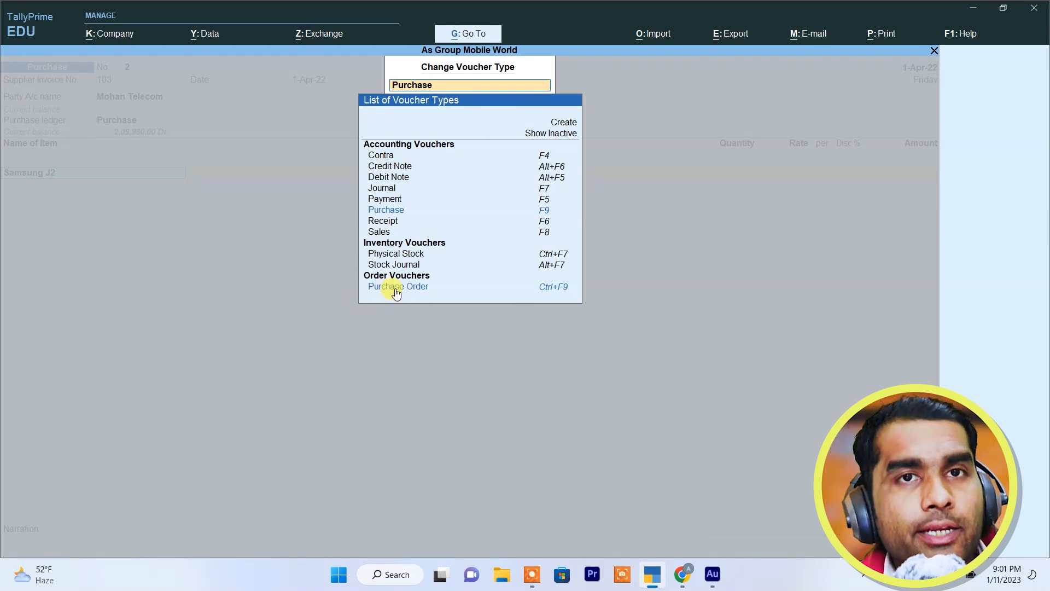
key(Escape)
key(Escape)
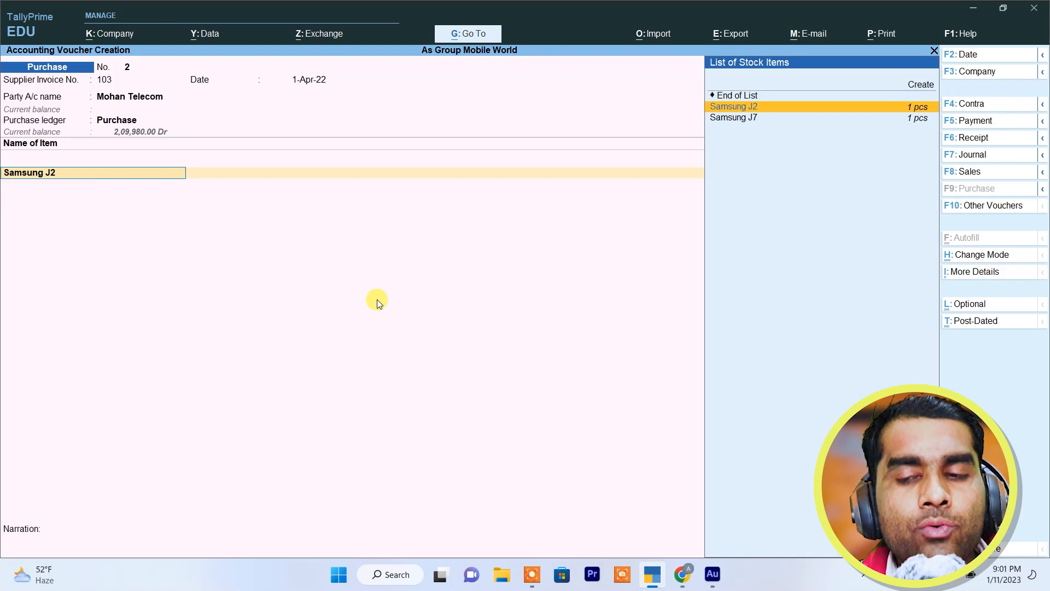
key(Escape)
key(Escape)
key(Escape)
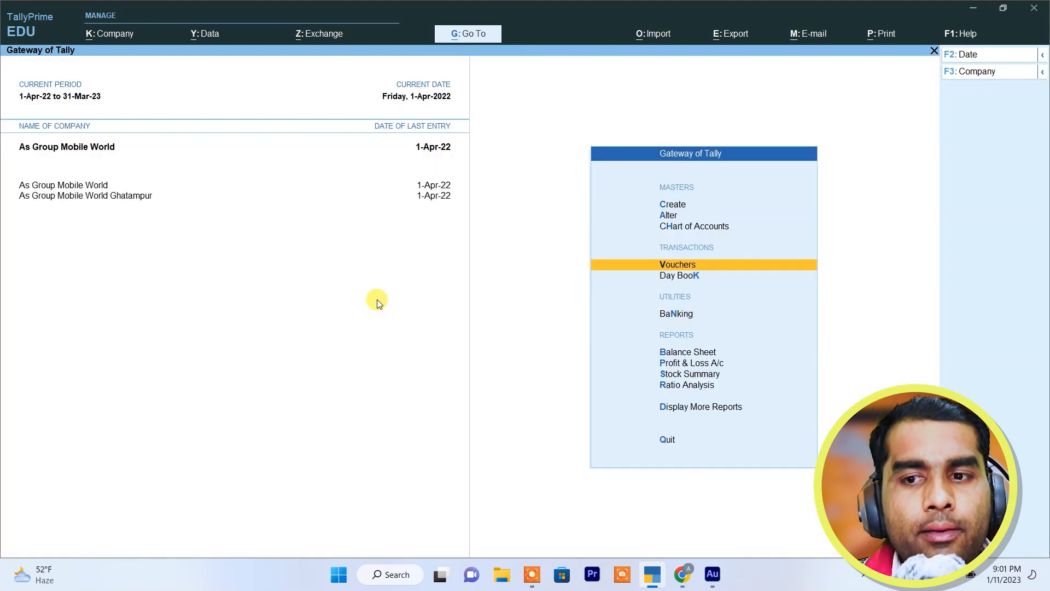
- Open the Purchase Order voucher type for alteration from the accounting masters
key(Up)
key(Up)
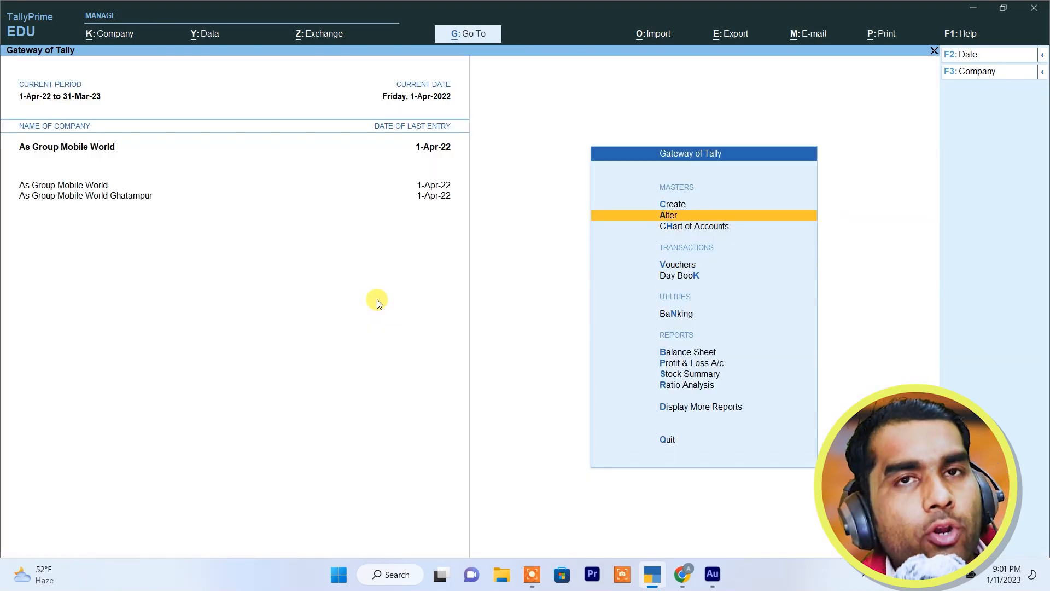
key(Return)
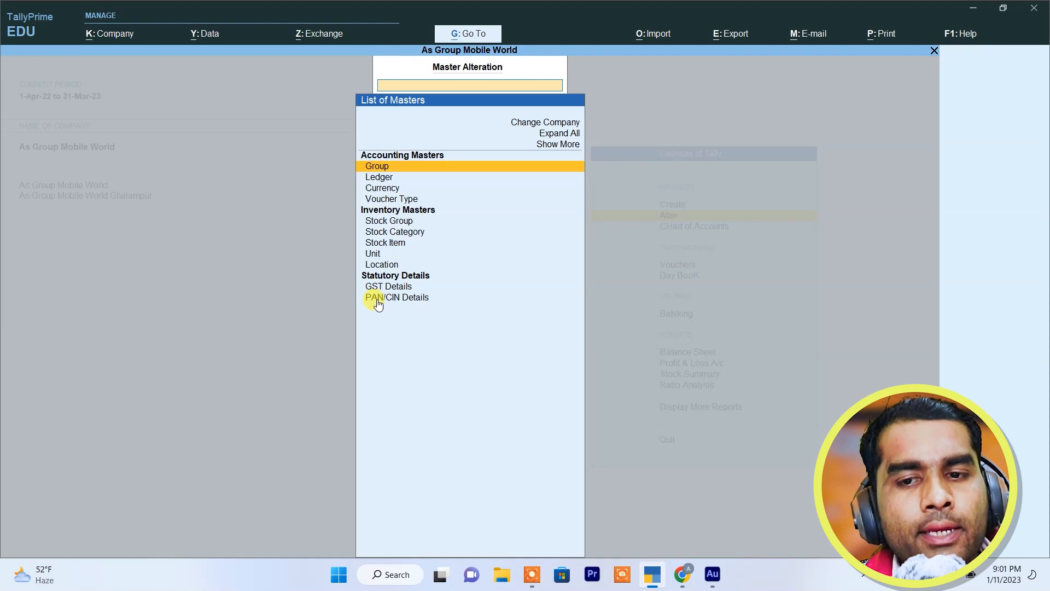
key(Down)
key(Down)
key(Down)
key(Return)
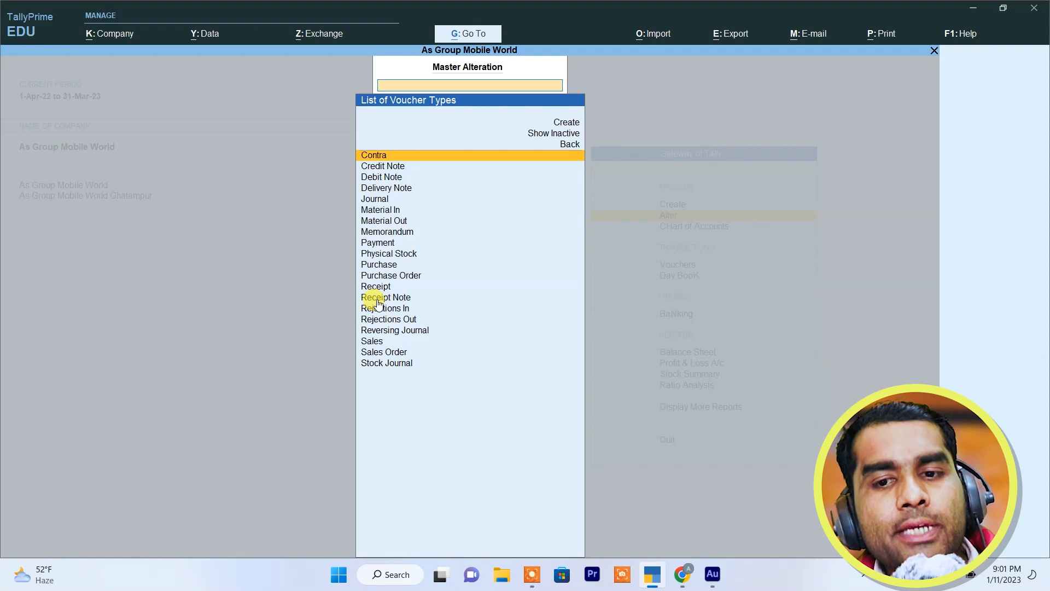
key(Down)
key(Down)
key(Down)
key(Down)
key(Down)
key(Down)
key(Down)
key(Down)
key(Down)
key(Down)
key(Down)
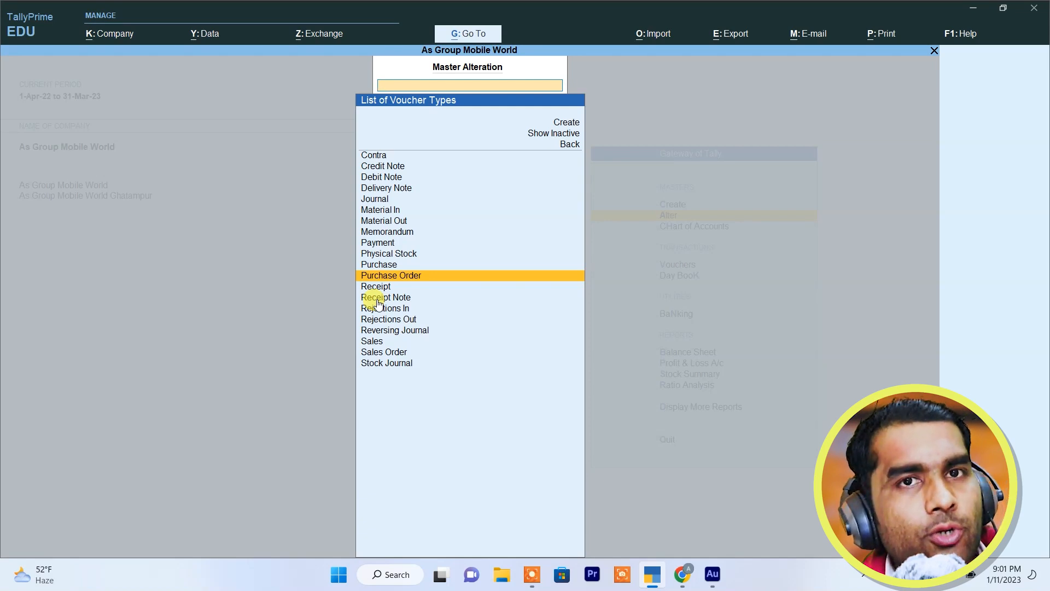
key(Return)
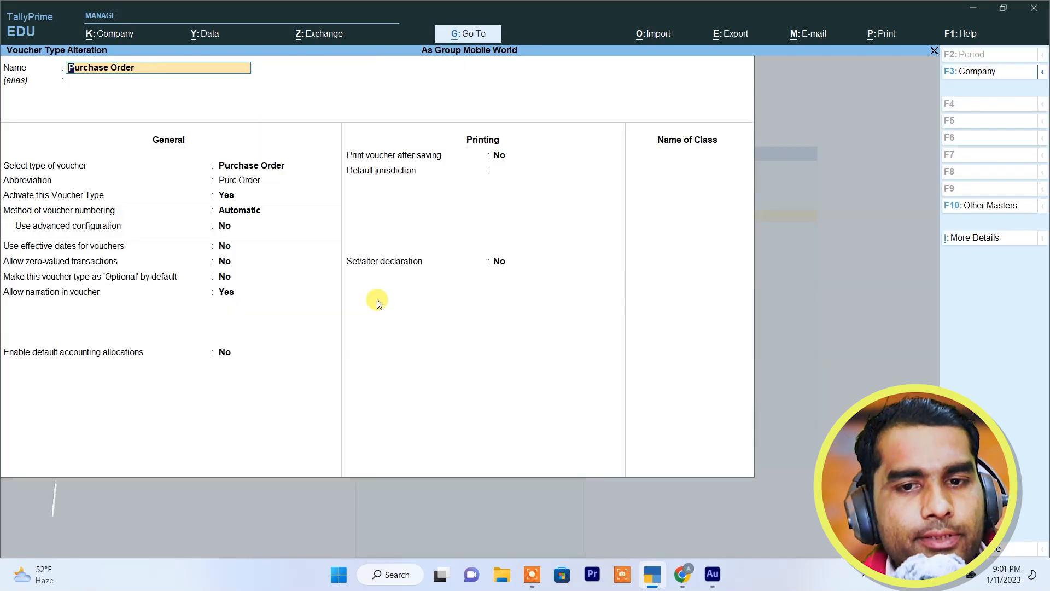
- Deactivate the Purchase Order voucher type, keep automatic numbering, save it and return to the Gateway of Tally
key(Return)
key(Return)
key(Return)
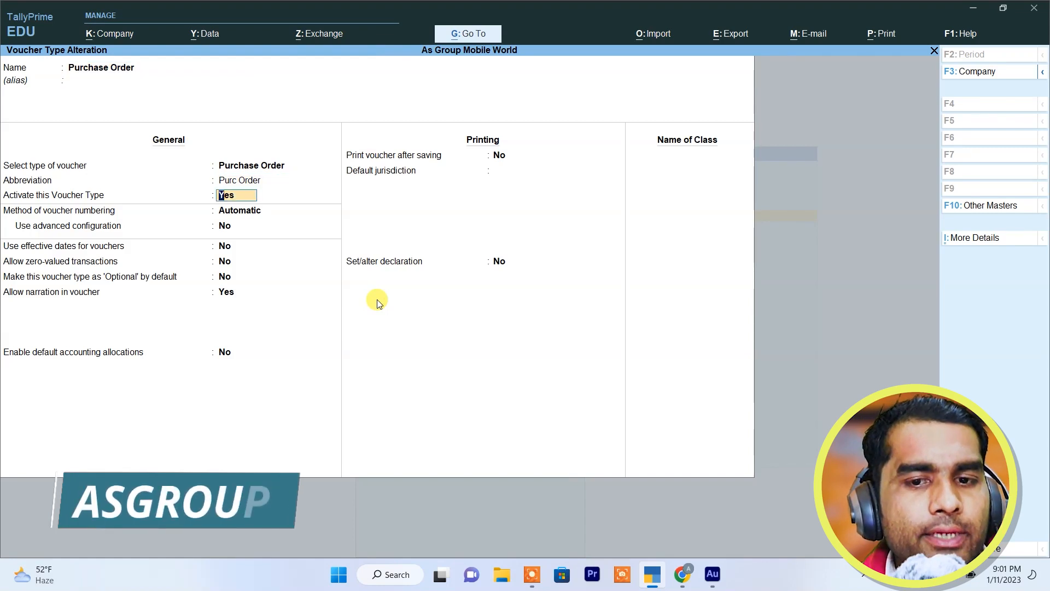
key(Return)
key(Return)
key(Return)
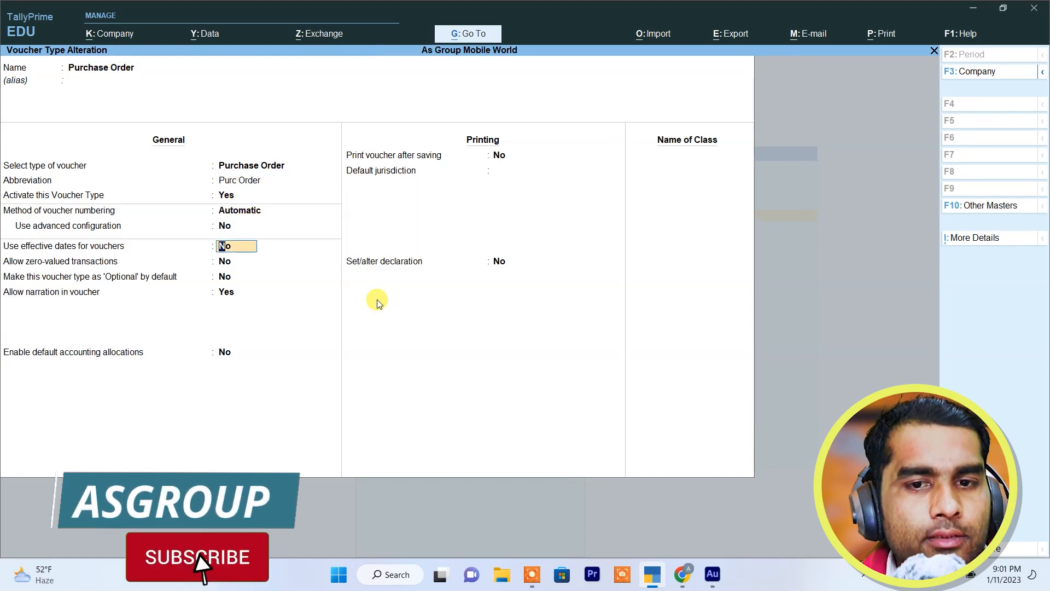
key(Up)
key(Up)
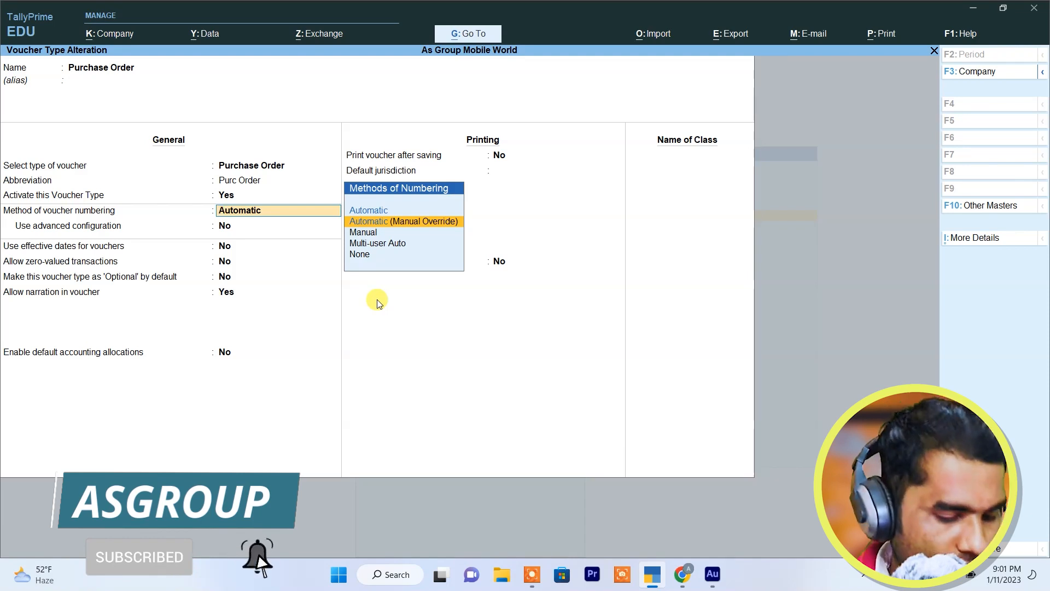
key(BackSpace)
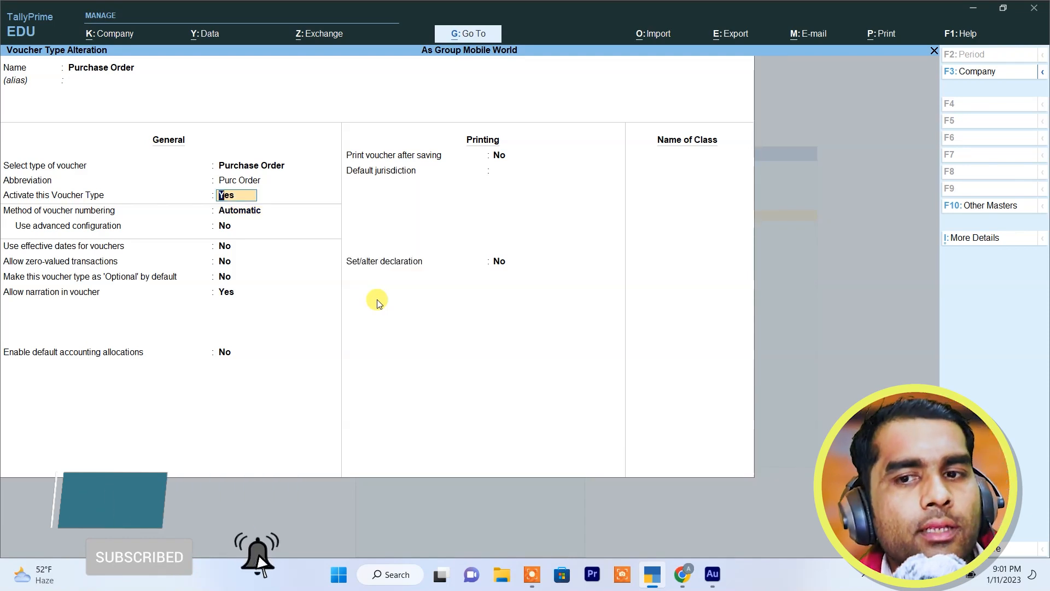
text(n)
key(Return)
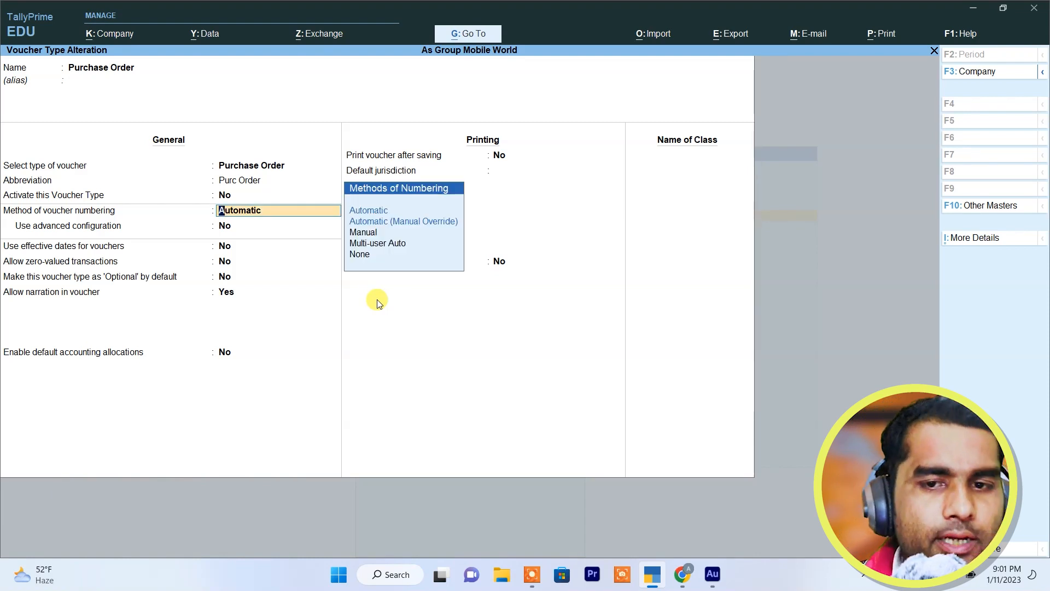
key(Return)
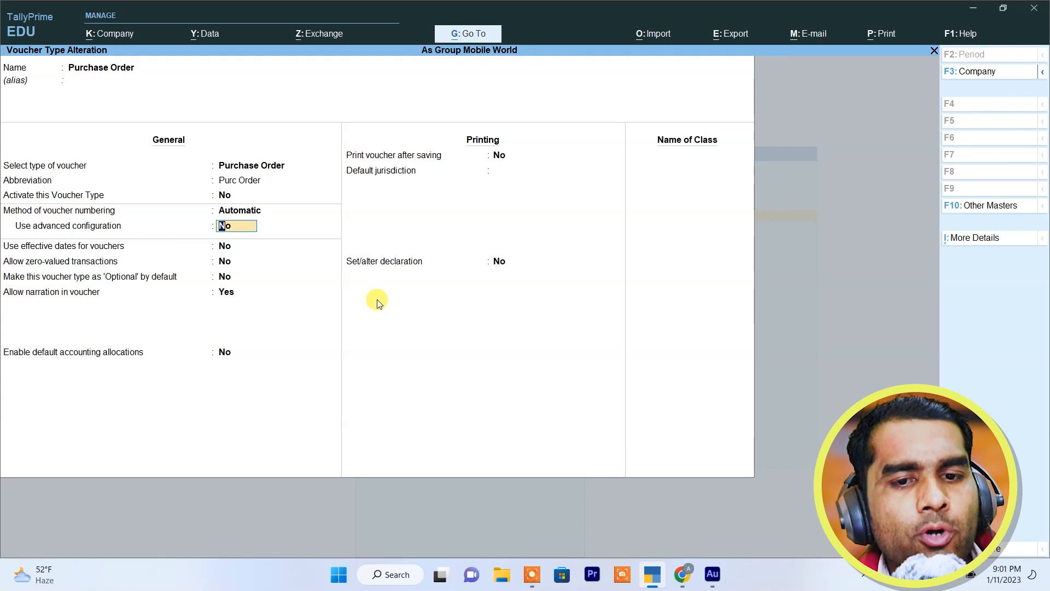
key(ctrl+a)
key(Escape)
key(Escape)
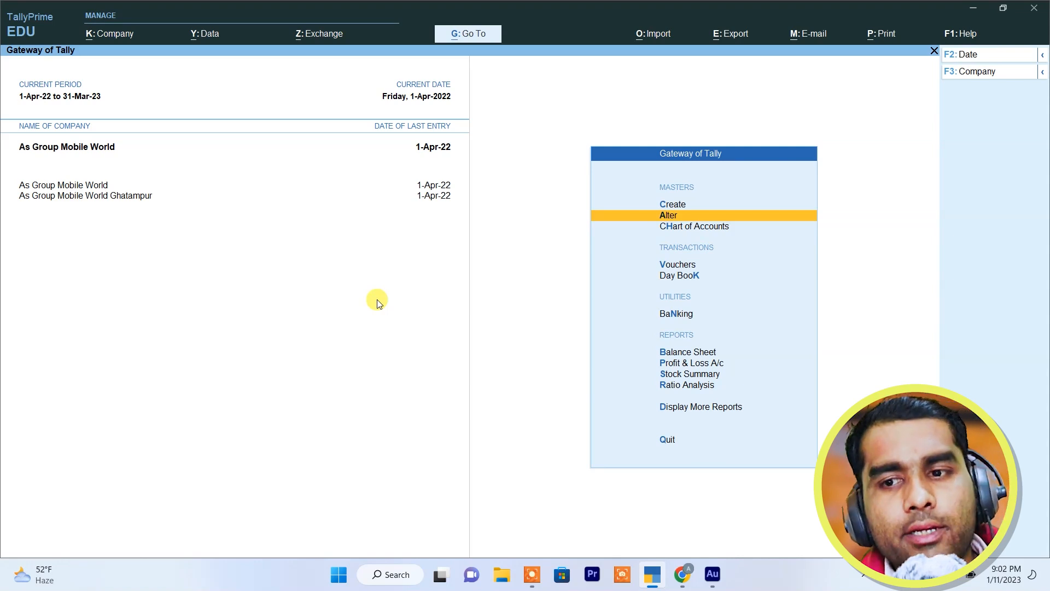
- Start a new purchase voucher and check the list of active voucher types for Purchase Order
key(Down)
key(Down)
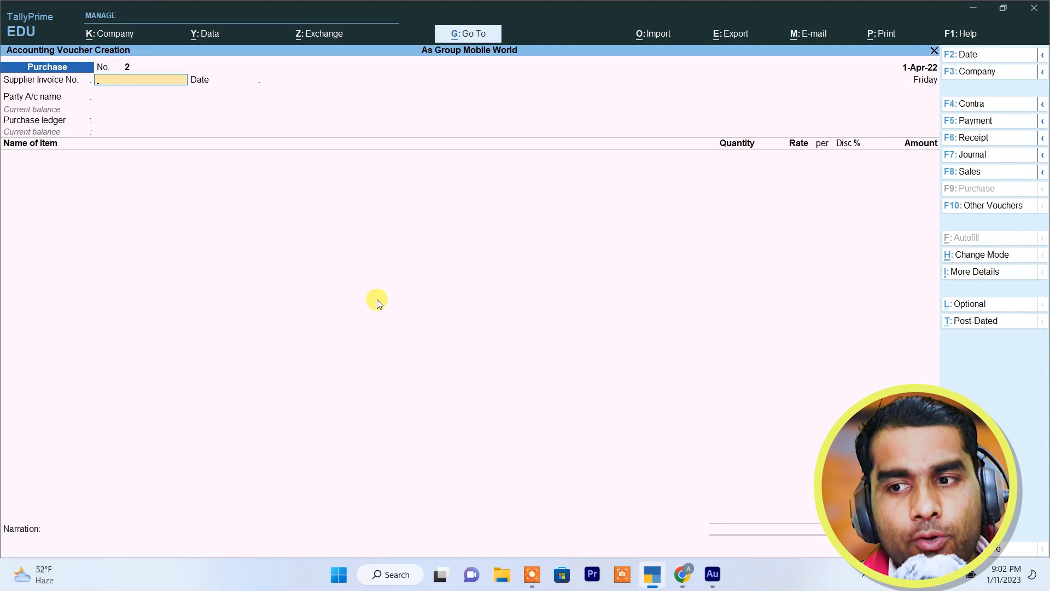
click(964, 207)
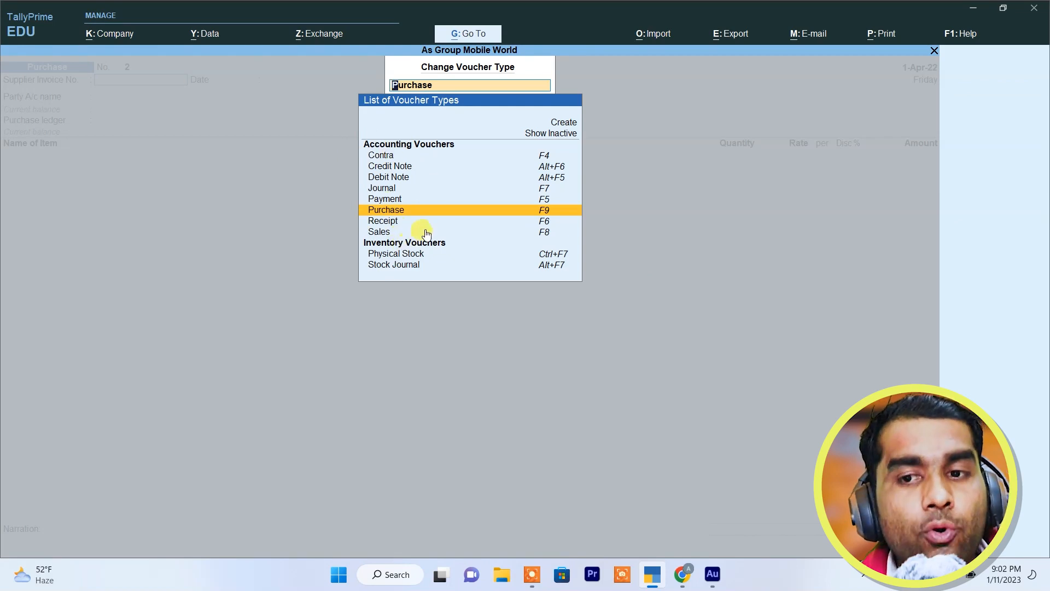
key(Escape)
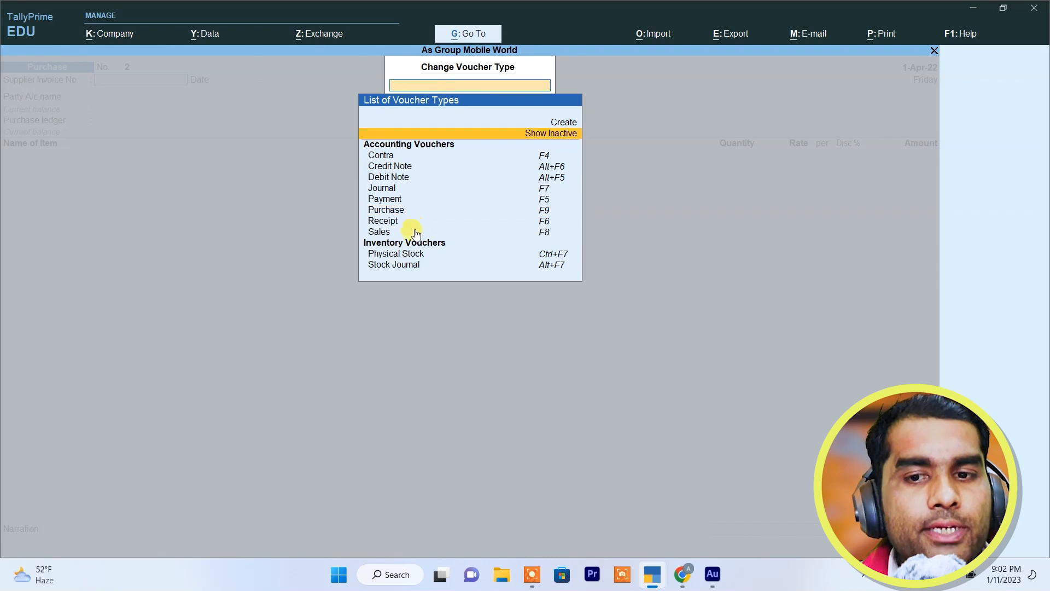
key(Escape)
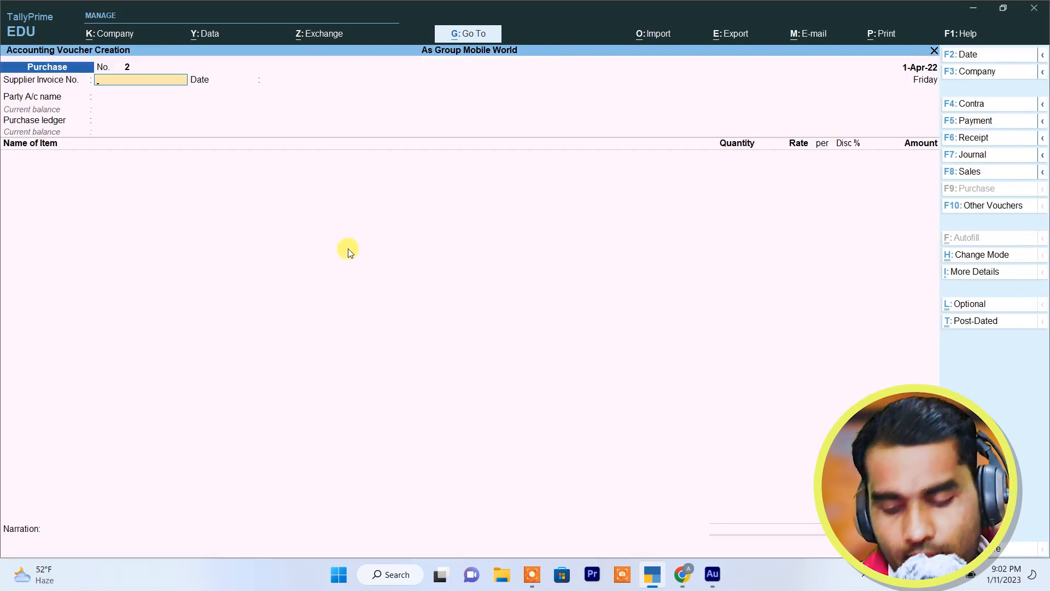
- Enter supplier invoice no. 103 dated 1-Apr-22 and select Mohan Telecom as the party account, leaving the receipt details blank
key(Return)
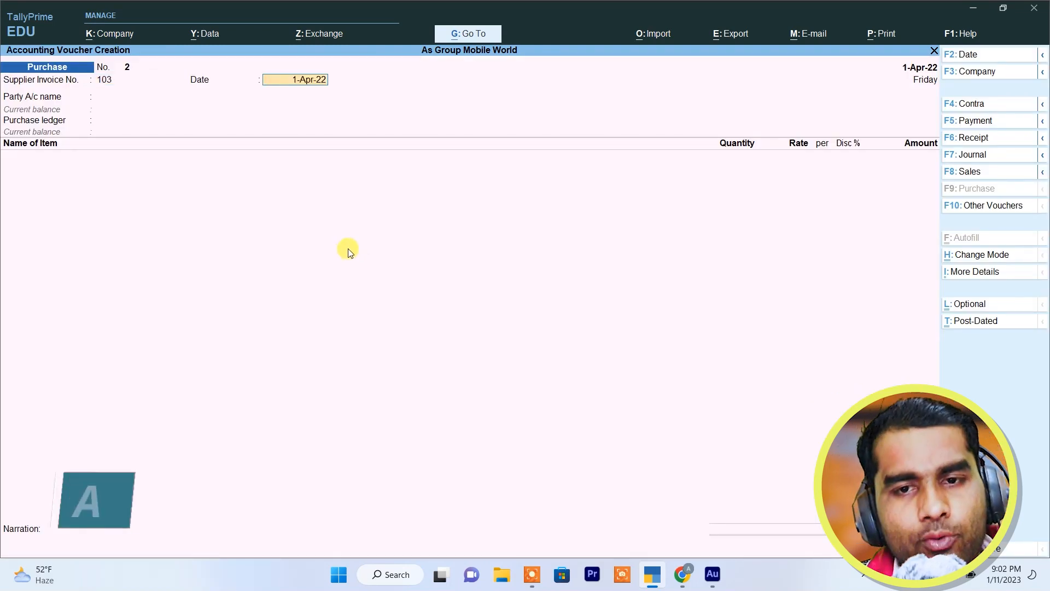
key(Return)
key(Return)
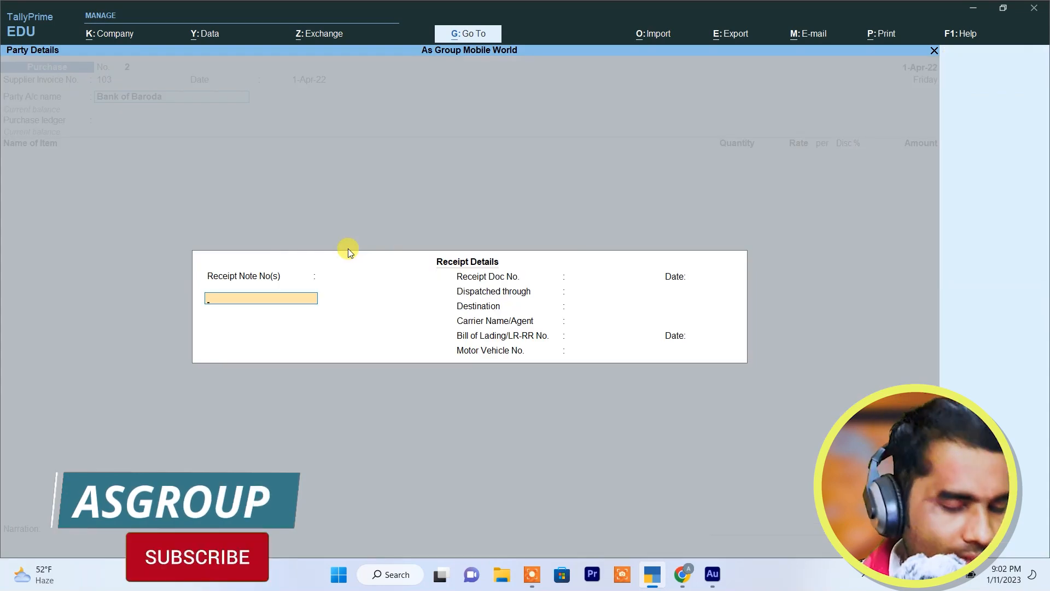
key(Escape)
key(Down)
key(Down)
key(Return)
key(Return)
key(Return)
key(Return)
key(Return)
key(Return)
key(Return)
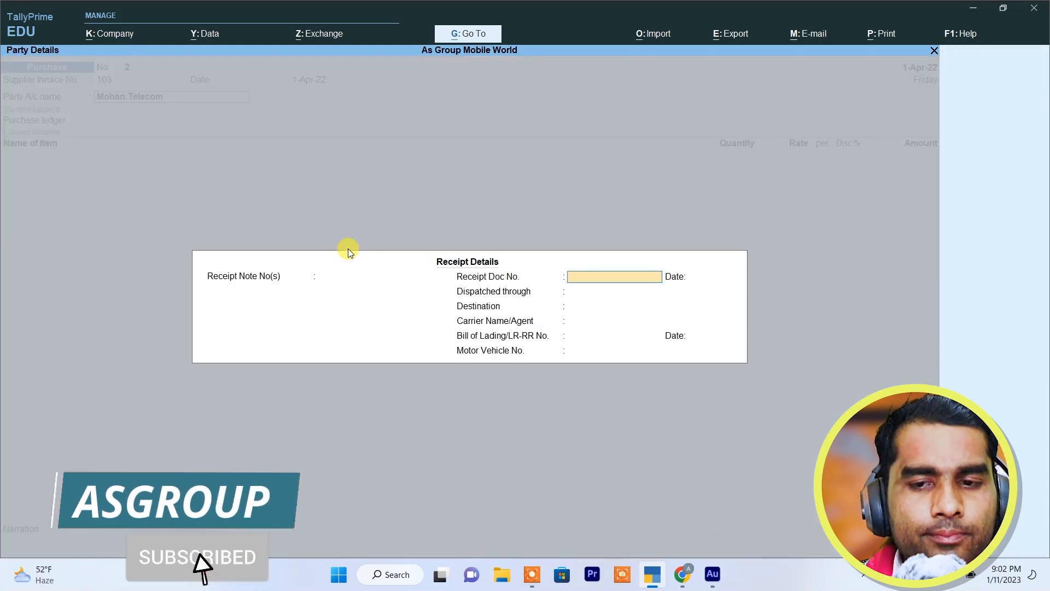
key(Return)
key(Return)
key(Return)
key(Return)
key(Return)
key(Return)
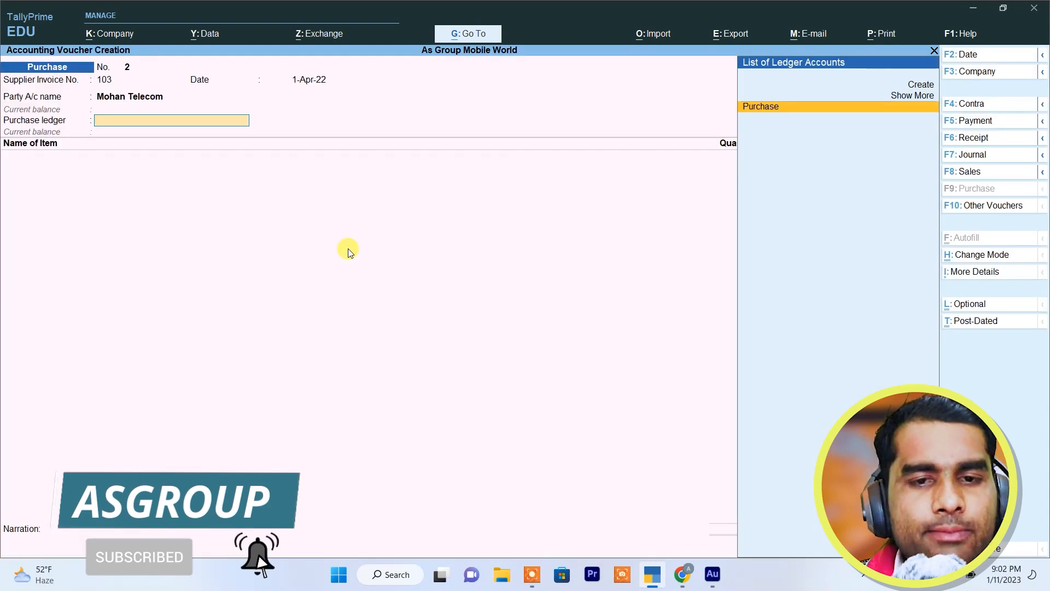
- Choose the Purchase ledger with the default tax classification and add Samsung J2 as the item
key(Return)
key(Return)
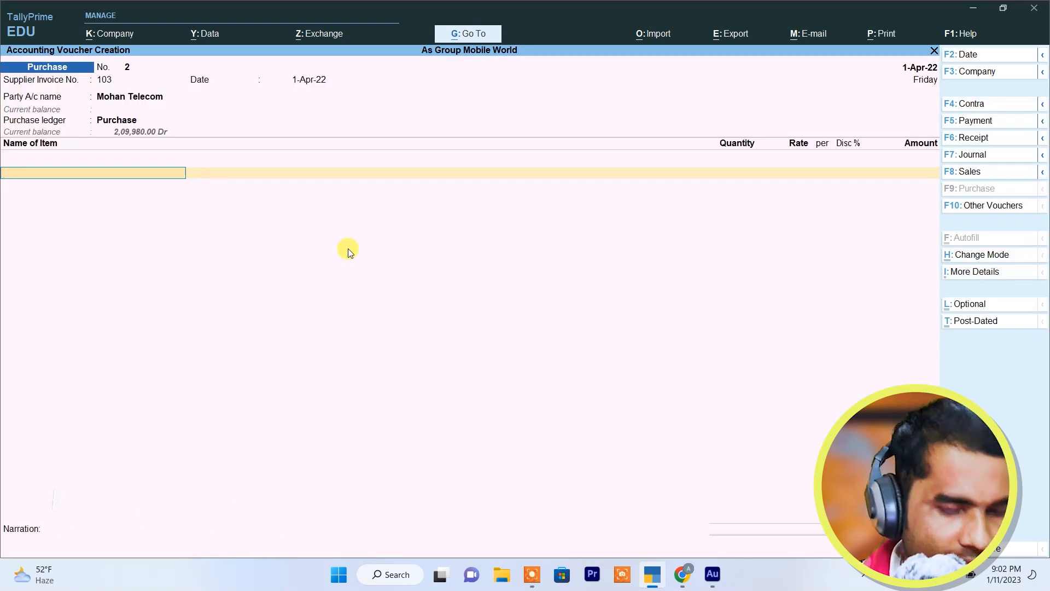
text(s)
key(Return)
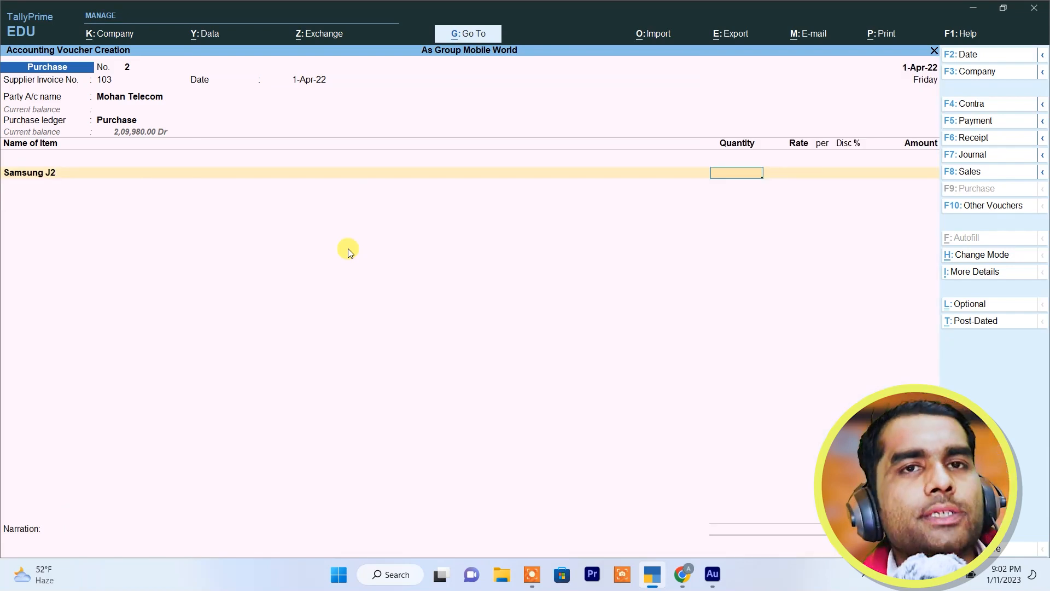